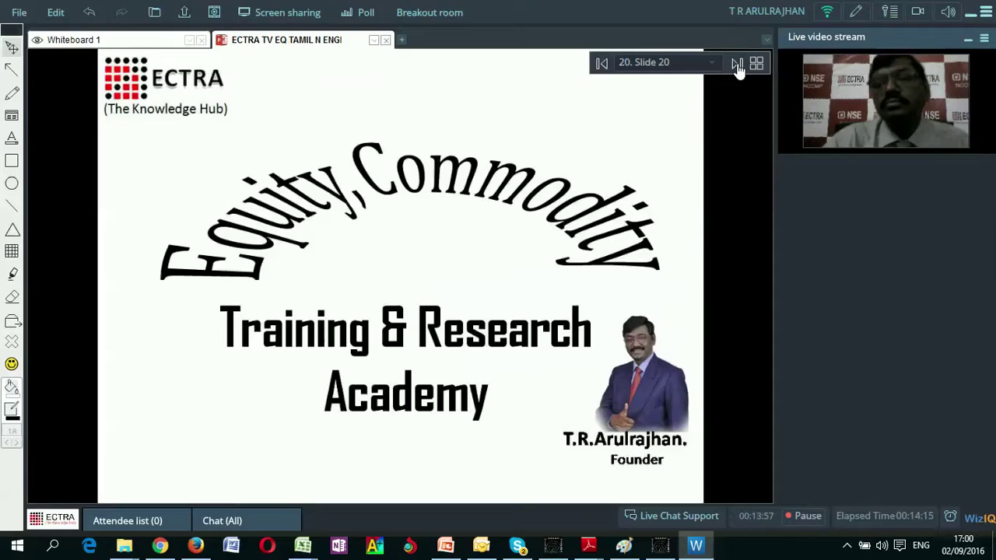
- Advance the presentation to slide 22 and start sharing the screen with the virtual classroom
left_click(737, 64)
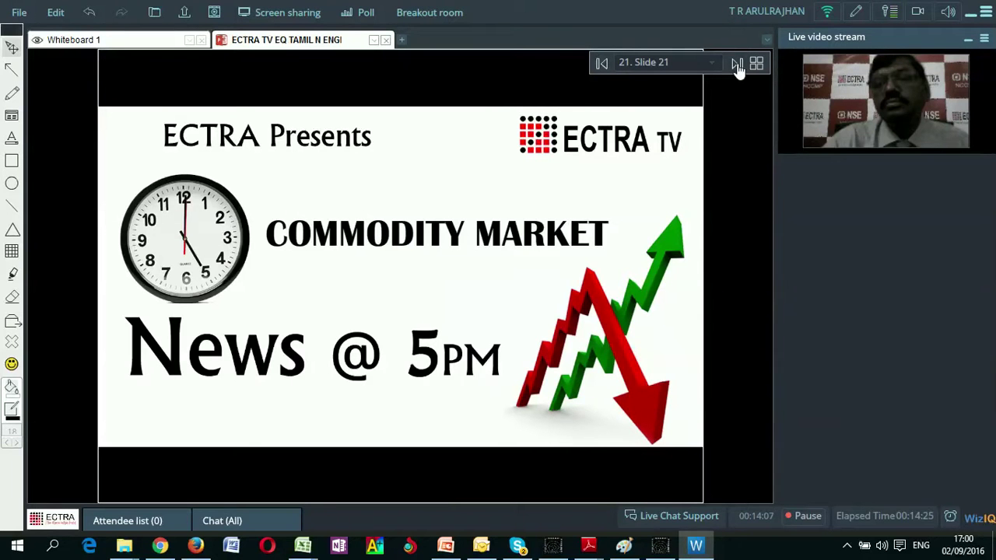
left_click(738, 64)
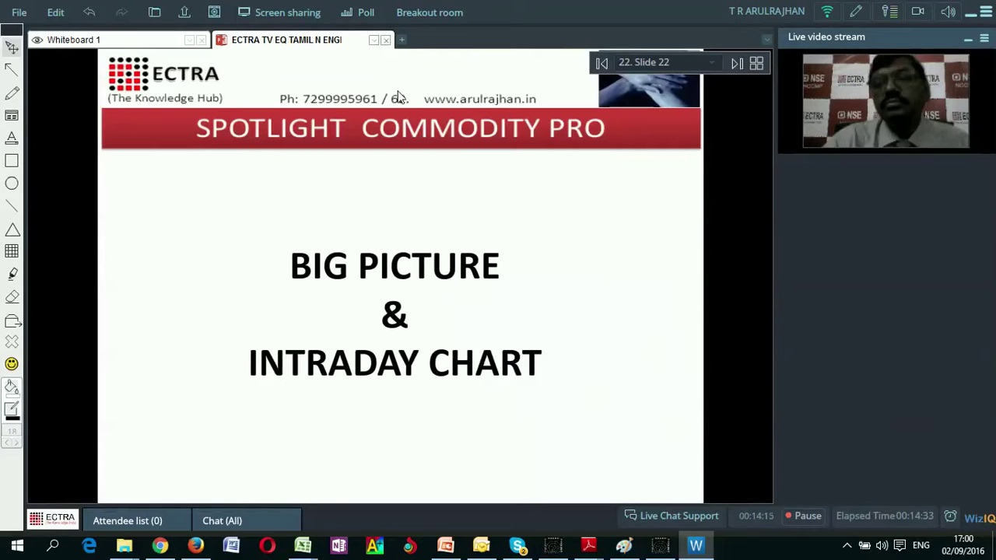
left_click(271, 21)
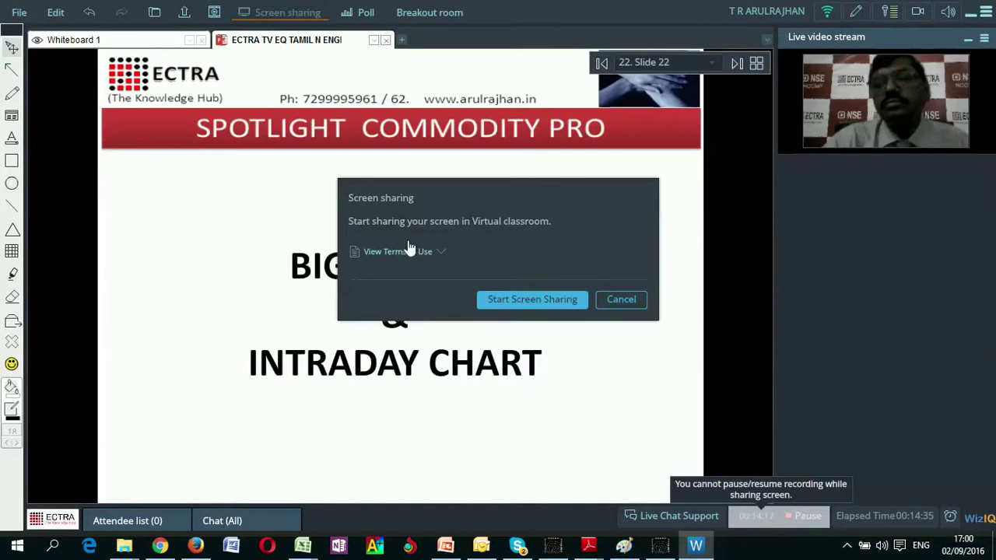
left_click(490, 299)
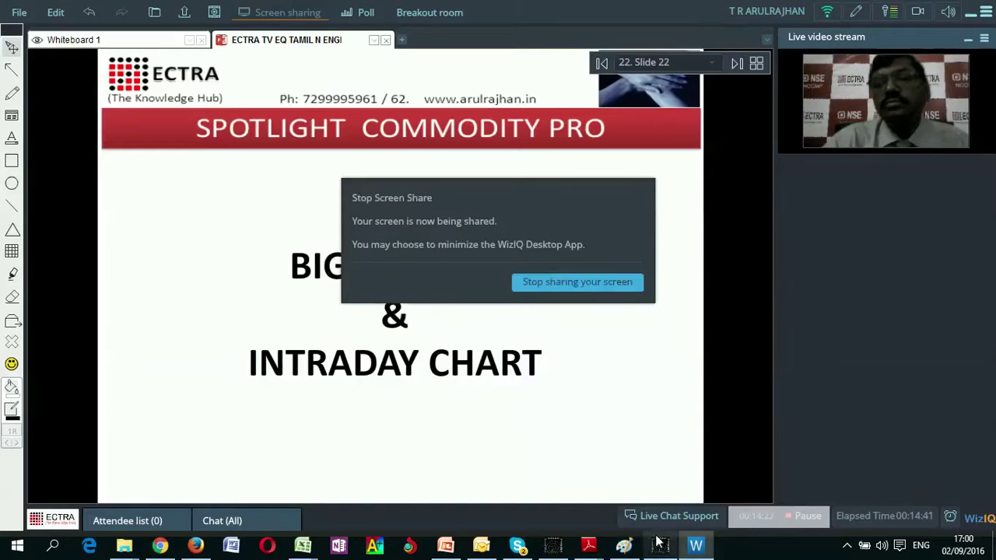
- Switch to F7NetLite and examine the recent swings on the daily CRUDEOILM chart
left_click(555, 545)
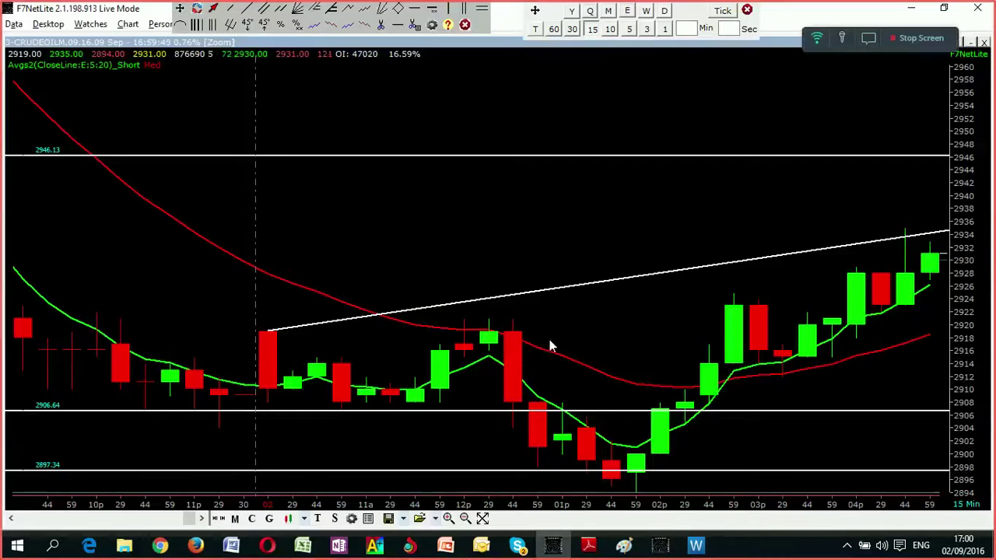
key("ctrl+Tab")
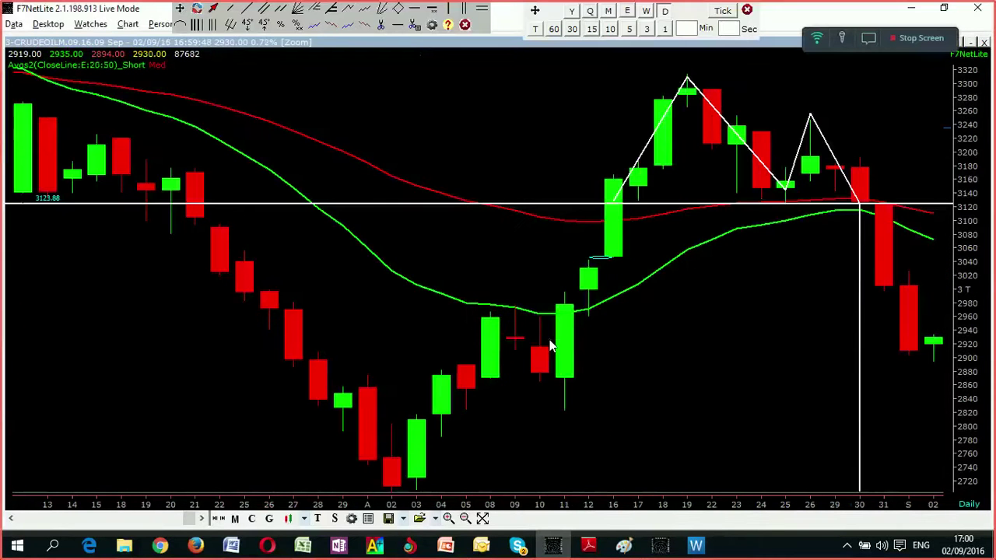
scroll(549, 345, "up", 2)
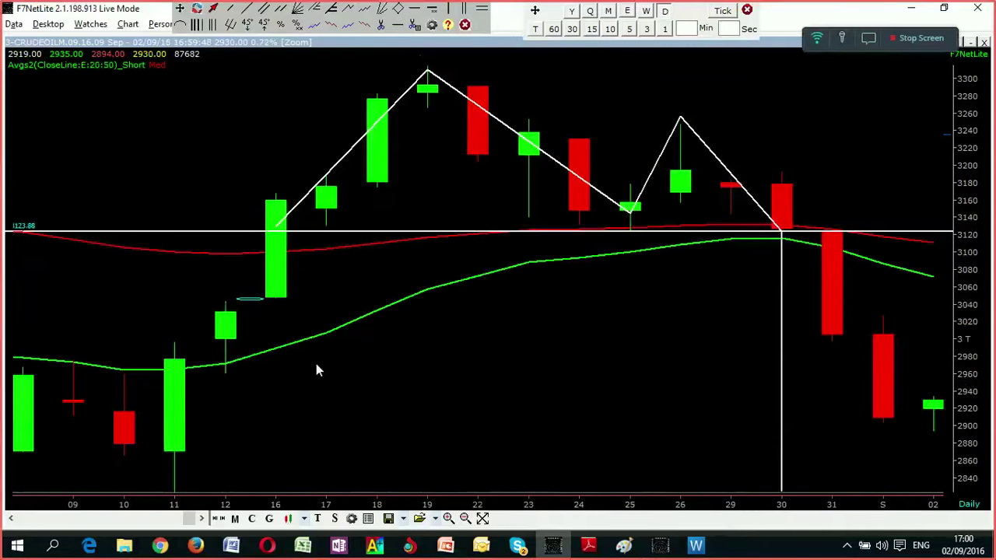
scroll(316, 365, "down", 3)
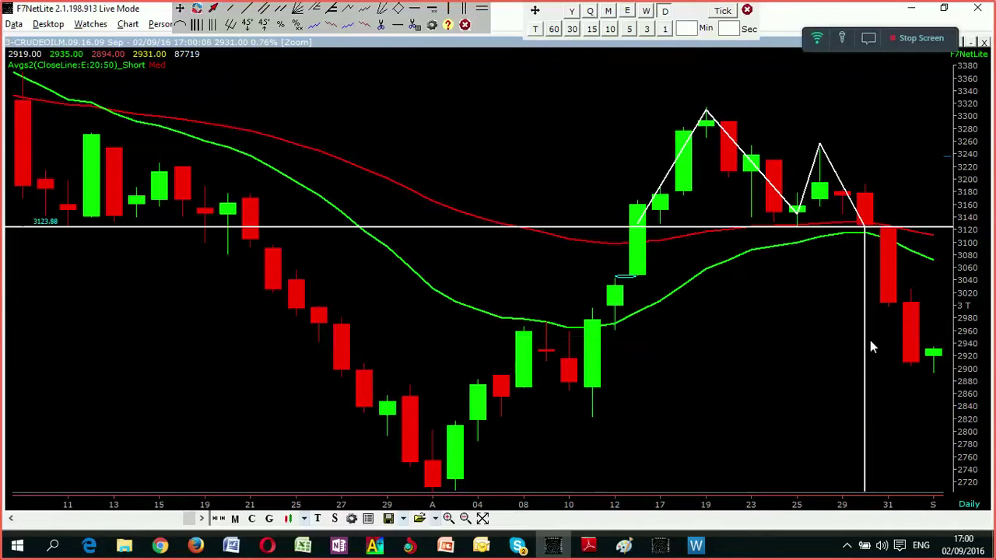
scroll(870, 349, "up", 2)
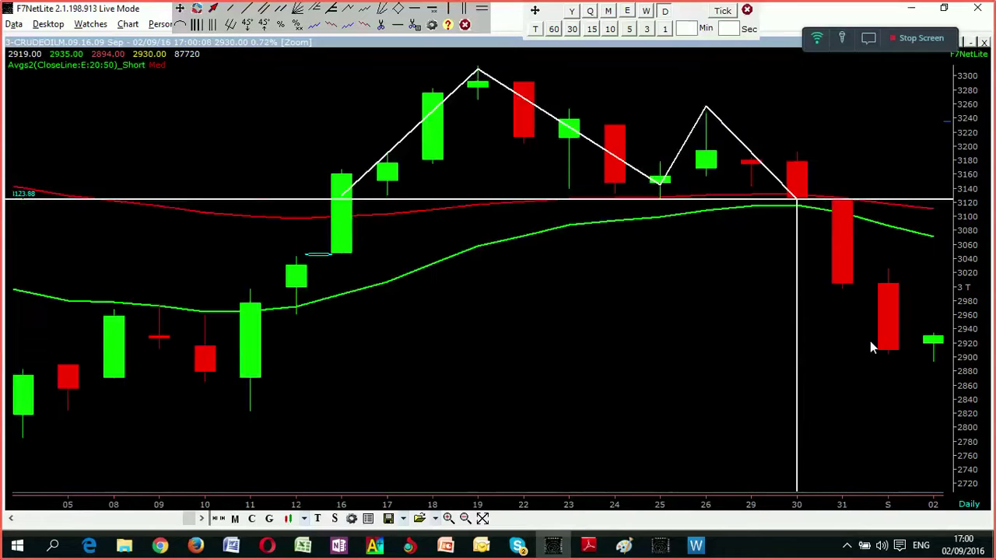
- Show the CRUDEOILM chart in 60-minute candles and move the login window clear of the latest candles
left_click(554, 29)
scroll(557, 227, "down", 5)
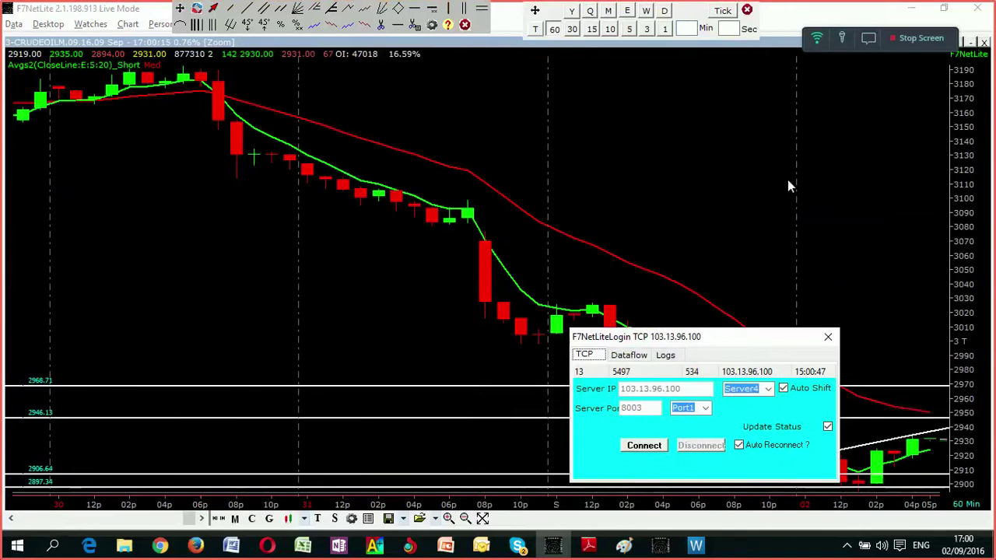
left_click_drag(694, 344, 104, 345)
left_click(497, 306)
scroll(498, 305, "up", 4)
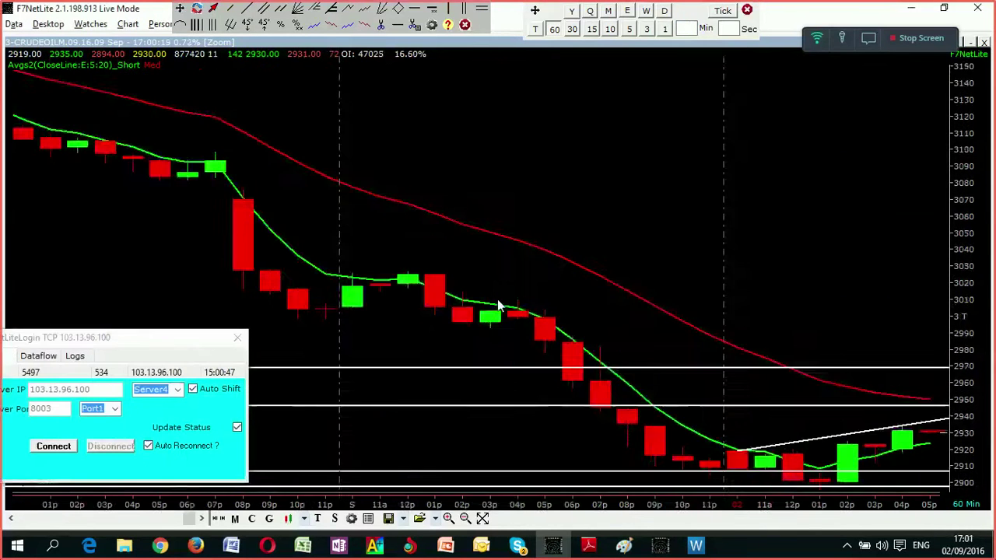
scroll(498, 306, "down", 5)
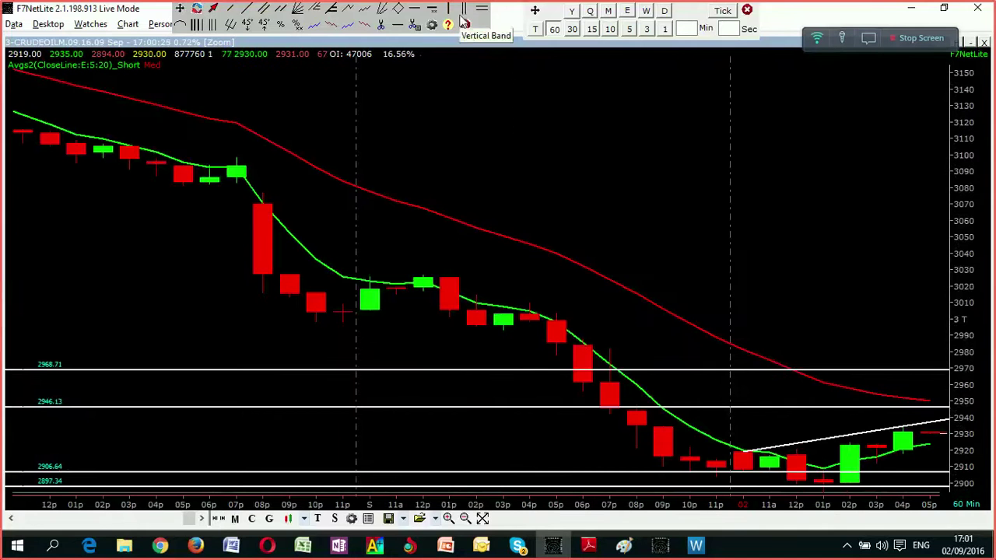
- Remove all existing drawings, the four horizontal lines and the trend line, from the chart
left_click(413, 25)
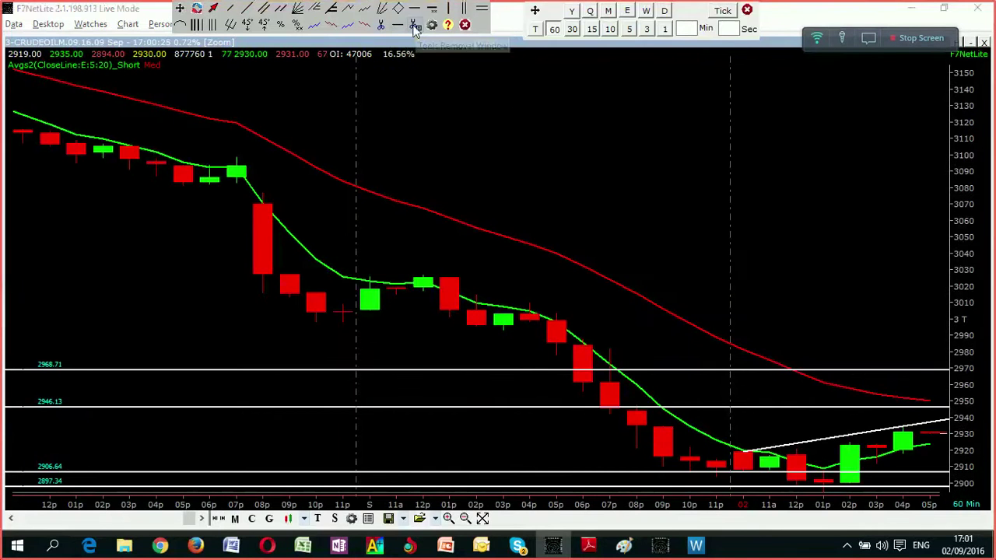
left_click(299, 287)
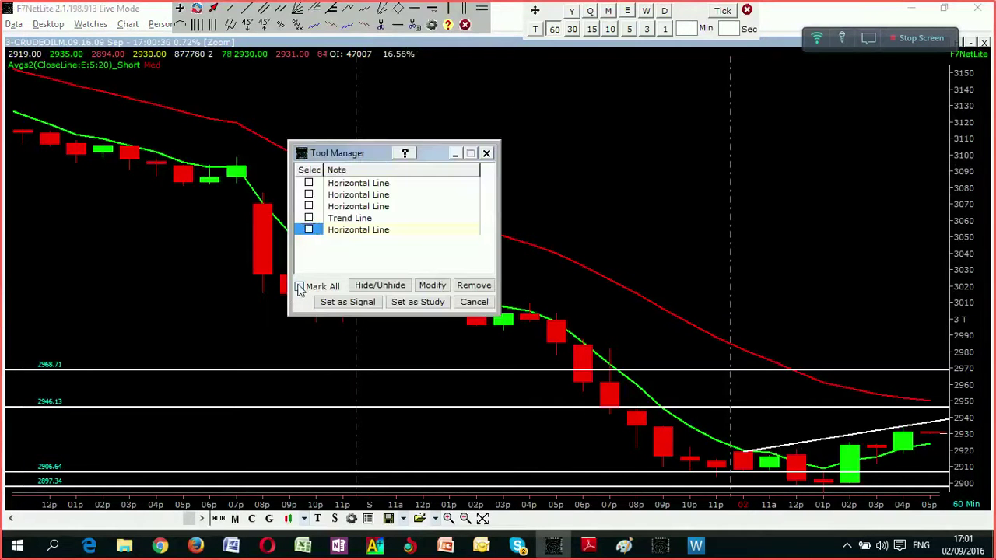
left_click(473, 285)
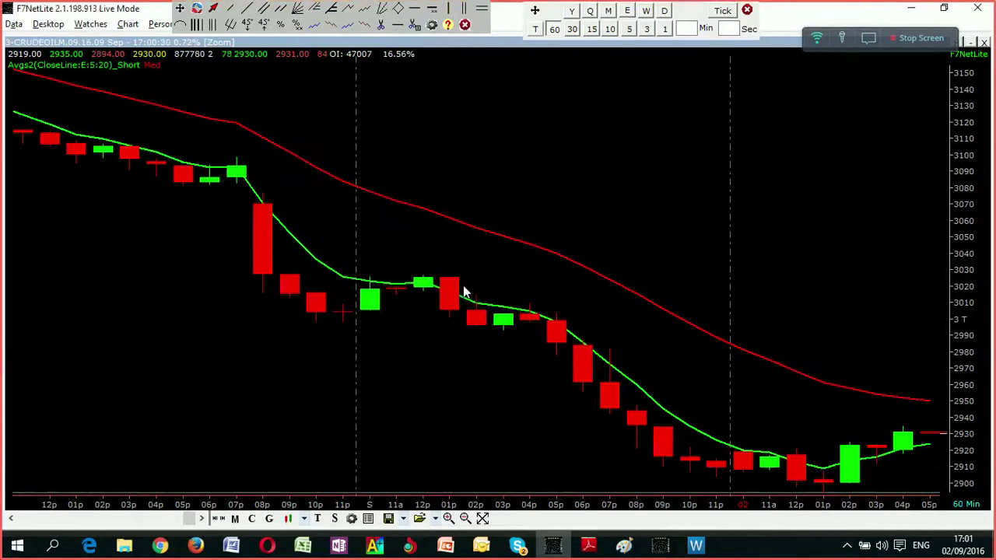
- Inspect the price values of the 2 September low candle around 1 pm and the rising candles that follow
scroll(551, 323, "down", 3)
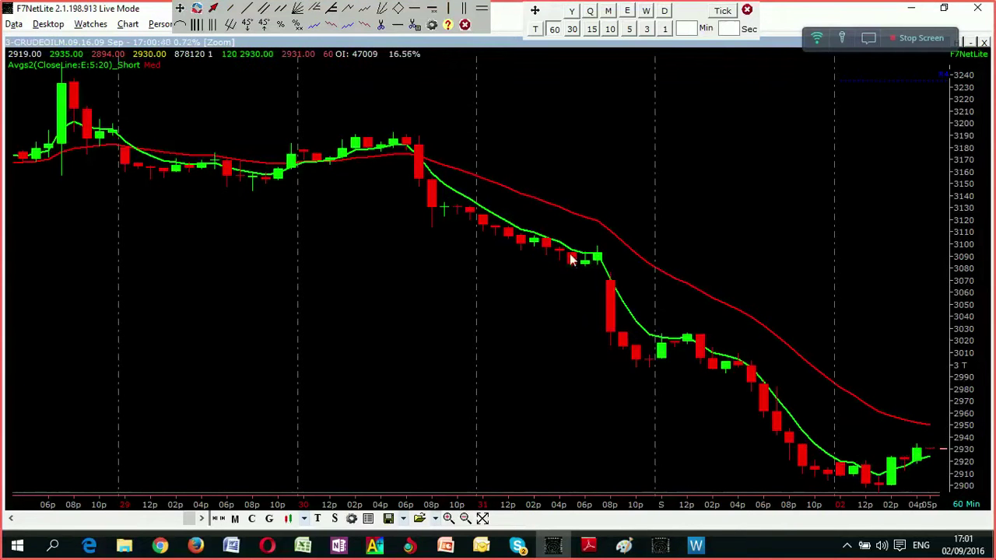
scroll(852, 462, "up", 4)
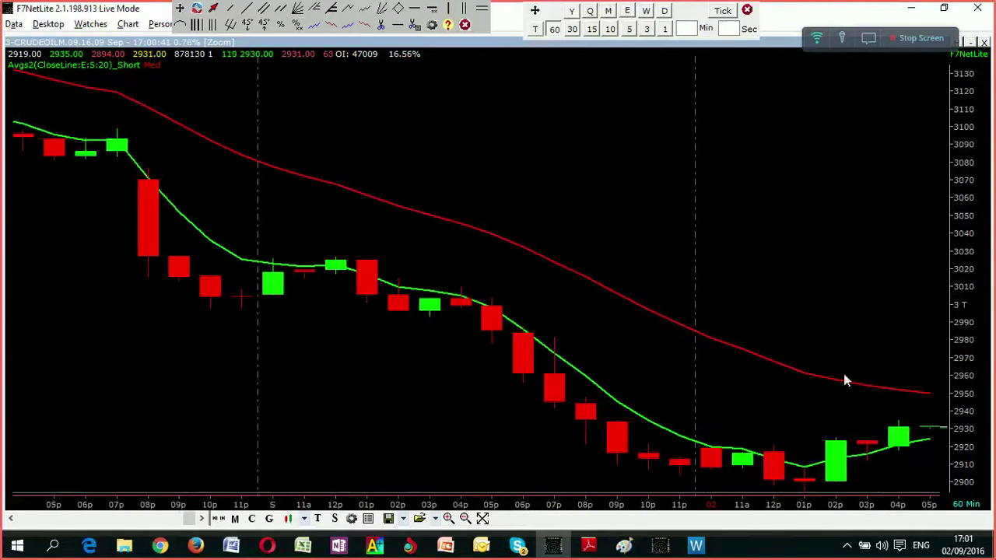
left_click(804, 479)
left_click(804, 478)
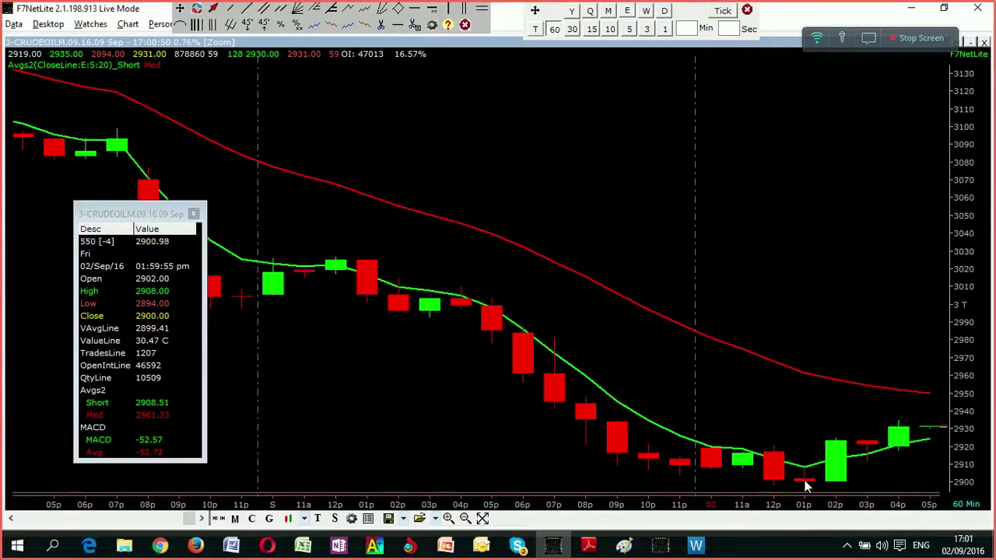
left_click(805, 417)
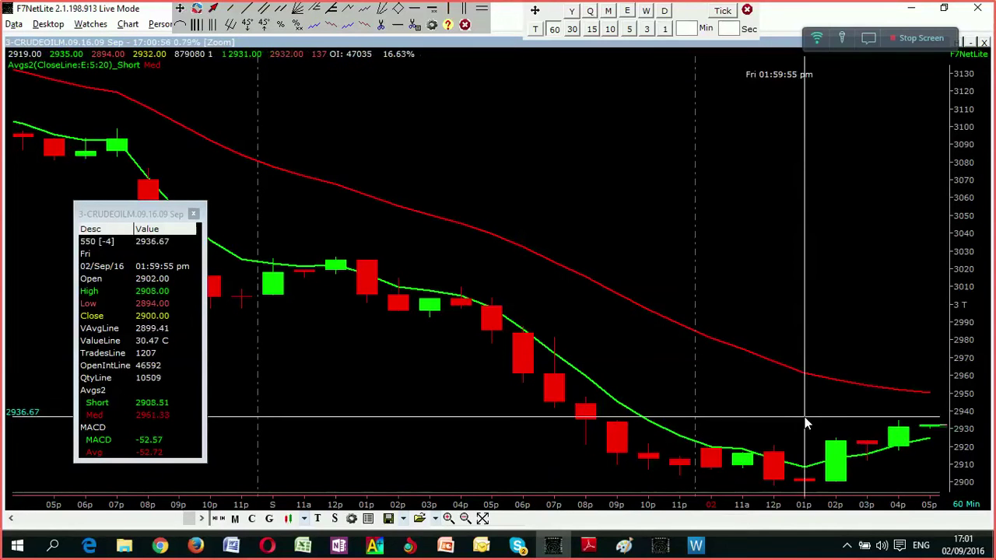
left_click(903, 413)
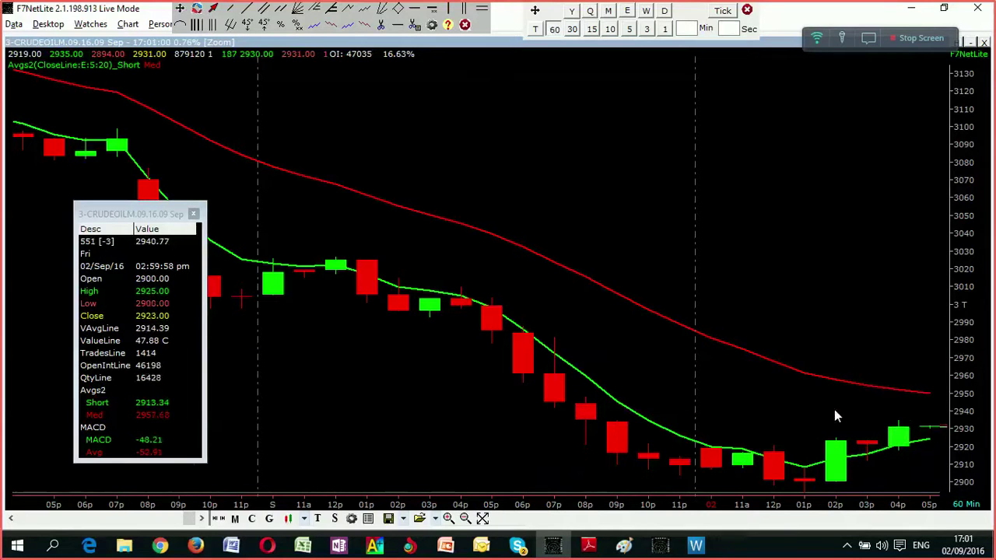
- Draw a Fibonacci retracement from the 1 September noon swing high, about 3027, down to the 2 September 1 pm low
scroll(835, 410, "down", 3)
scroll(835, 412, "down", 1)
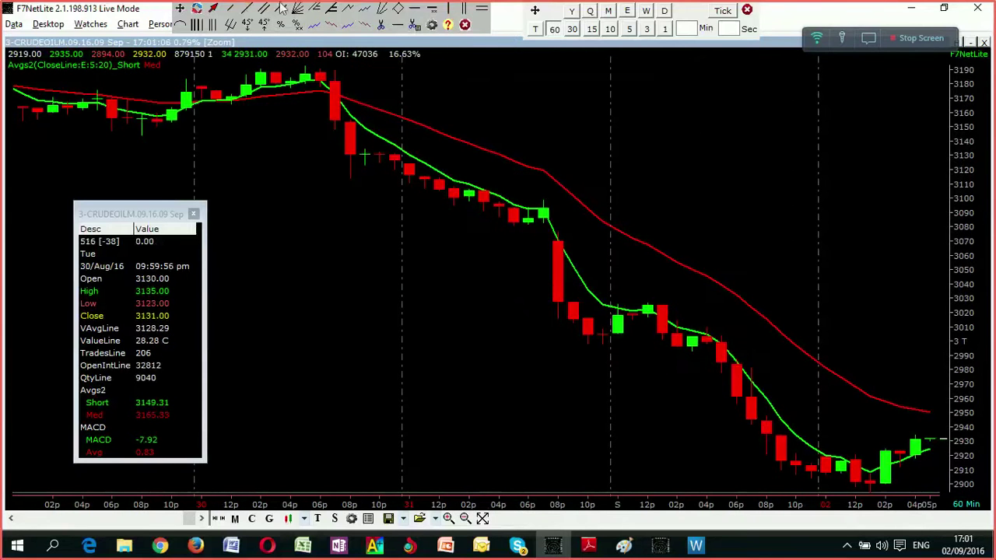
left_click(333, 14)
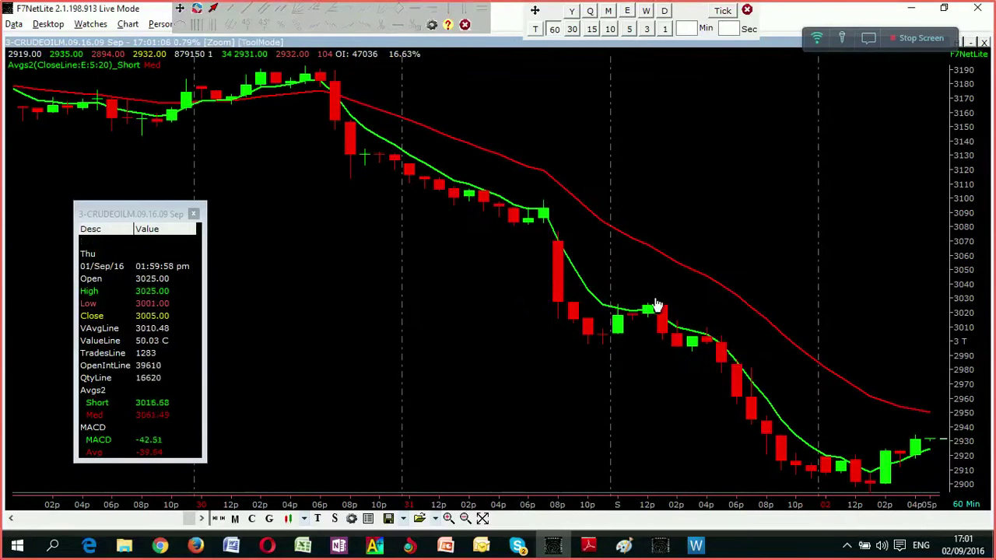
left_click_drag(650, 310, 872, 496)
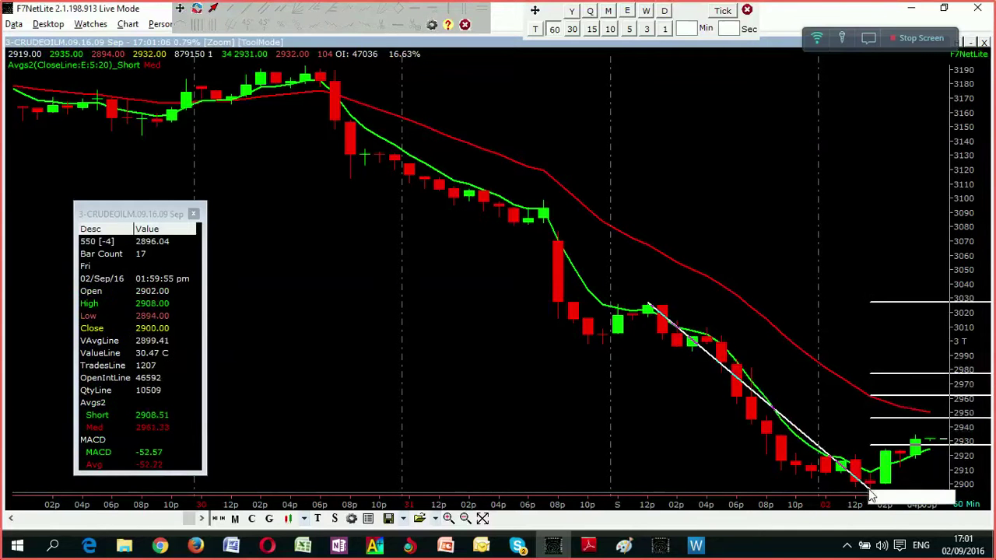
left_click(853, 377)
left_click(836, 353)
- Examine the 38.2% retracement level against the latest candles and the medium moving average
scroll(837, 352, "up", 3)
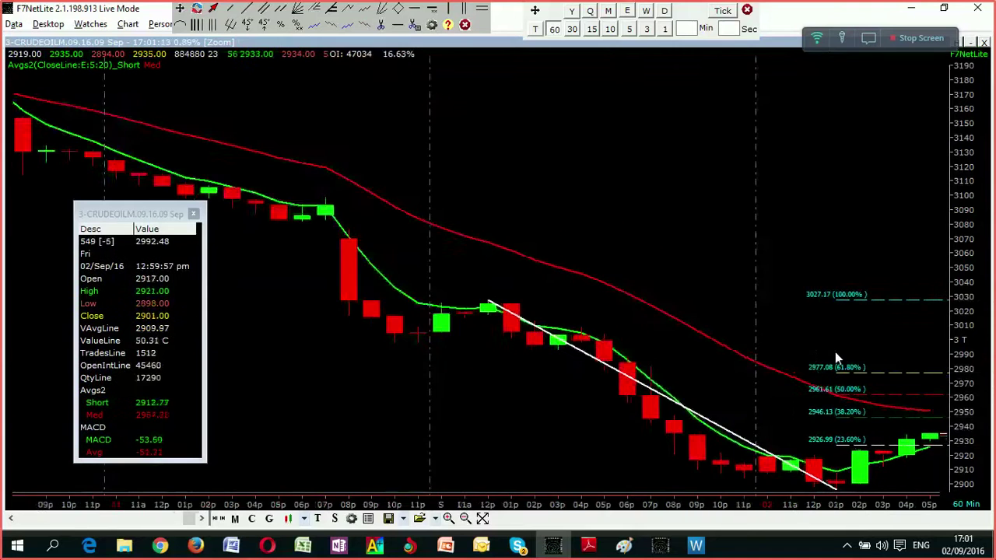
scroll(835, 352, "up", 2)
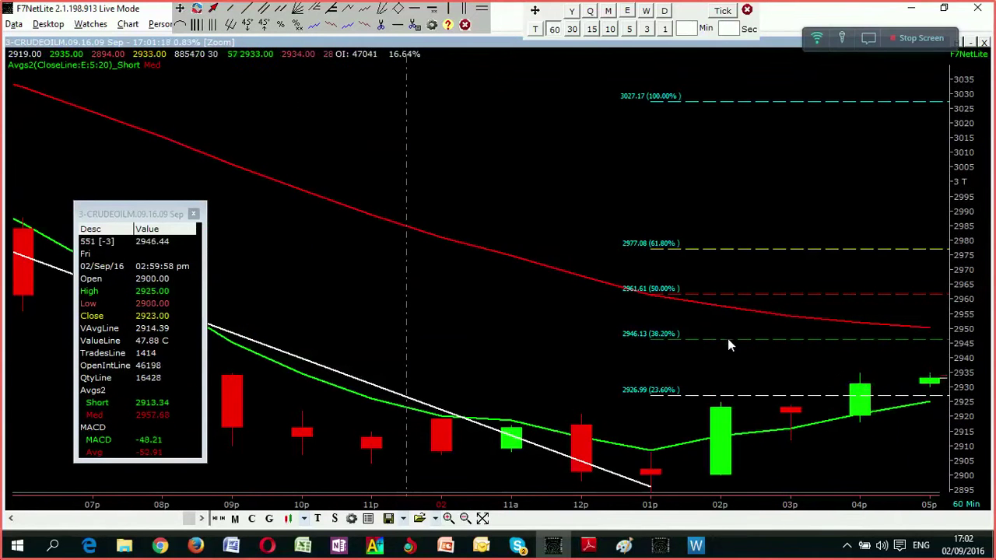
left_click_drag(728, 339, 833, 334)
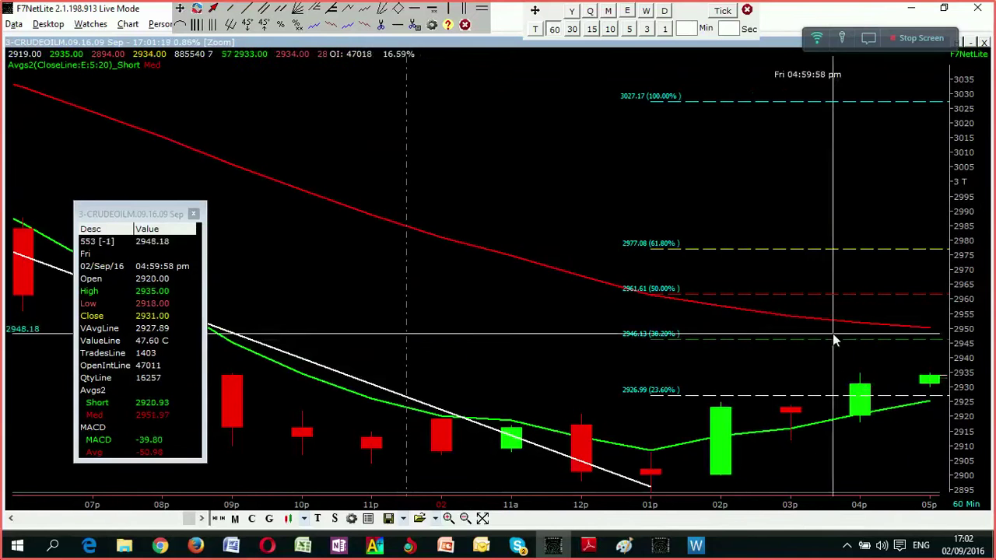
left_click(933, 339)
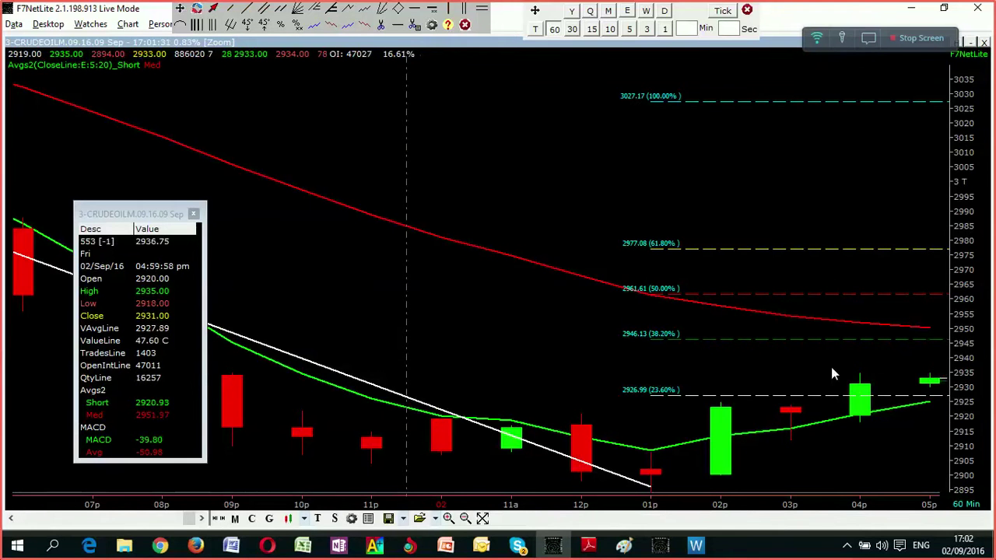
- Delete the Fibonacci retracement from the 60-minute chart
scroll(831, 369, "down", 5)
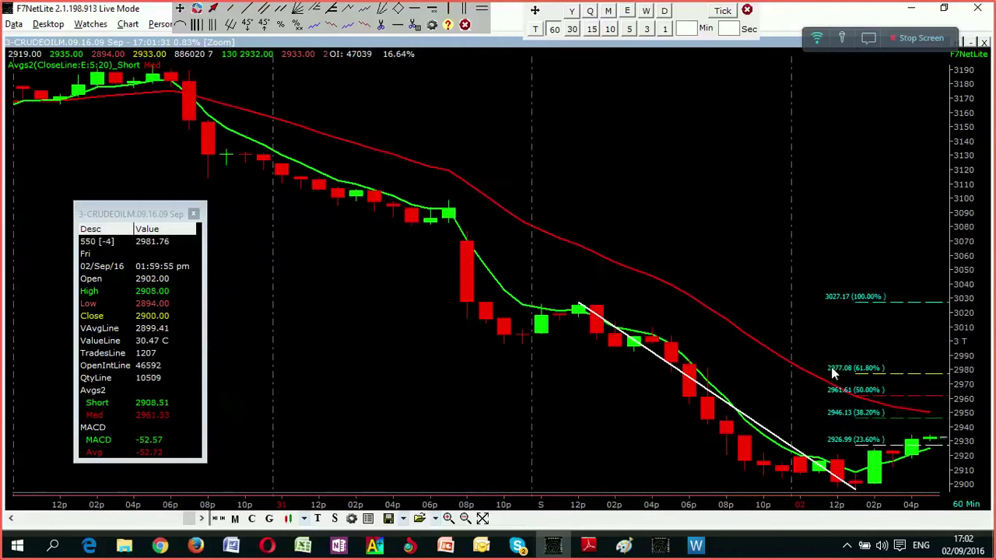
left_click(382, 28)
left_click(634, 342)
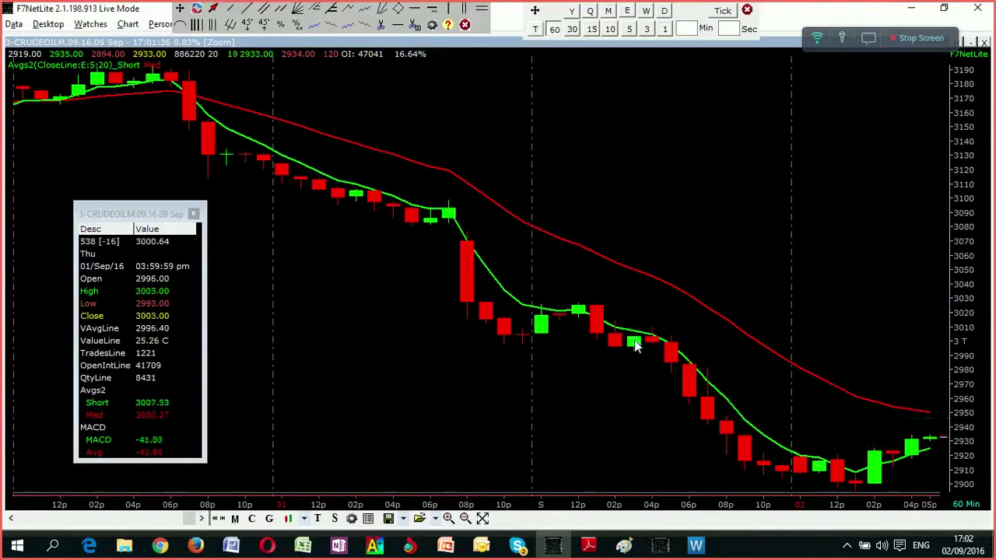
- Set the chart to 15-minute candles and draw a trend line from the 1 September 10 pm candle, about 2920, through the 2 September 4 pm highs
left_click(592, 31)
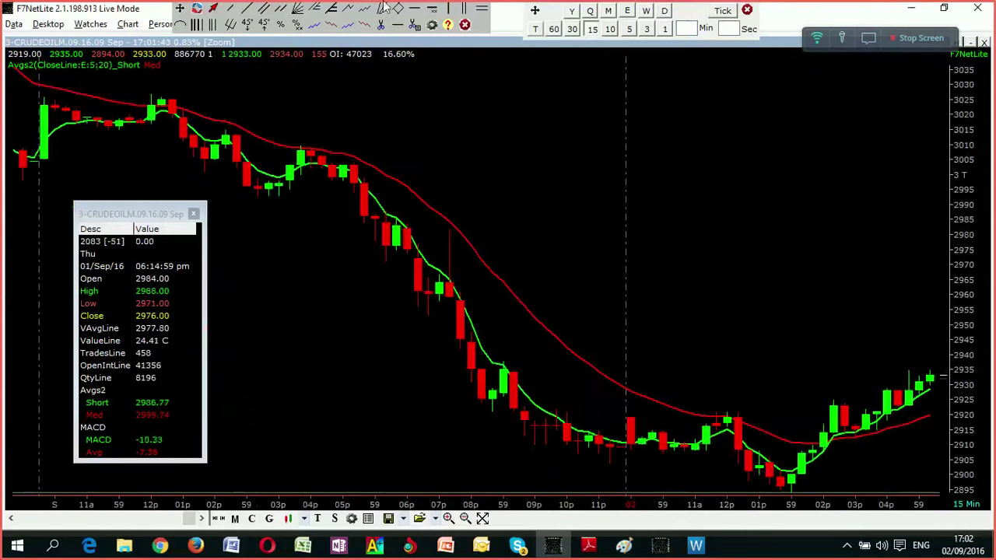
left_click(251, 8)
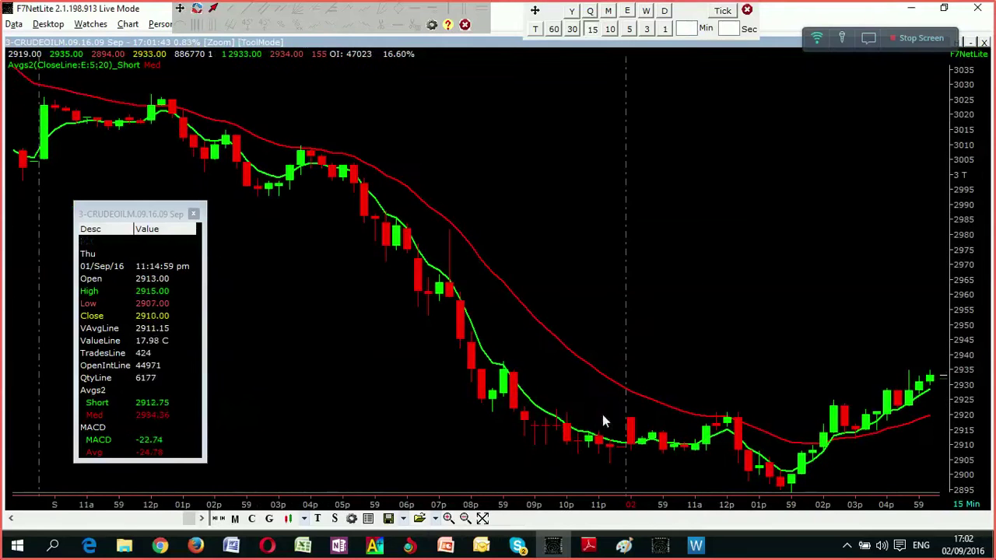
left_click_drag(566, 413, 888, 390)
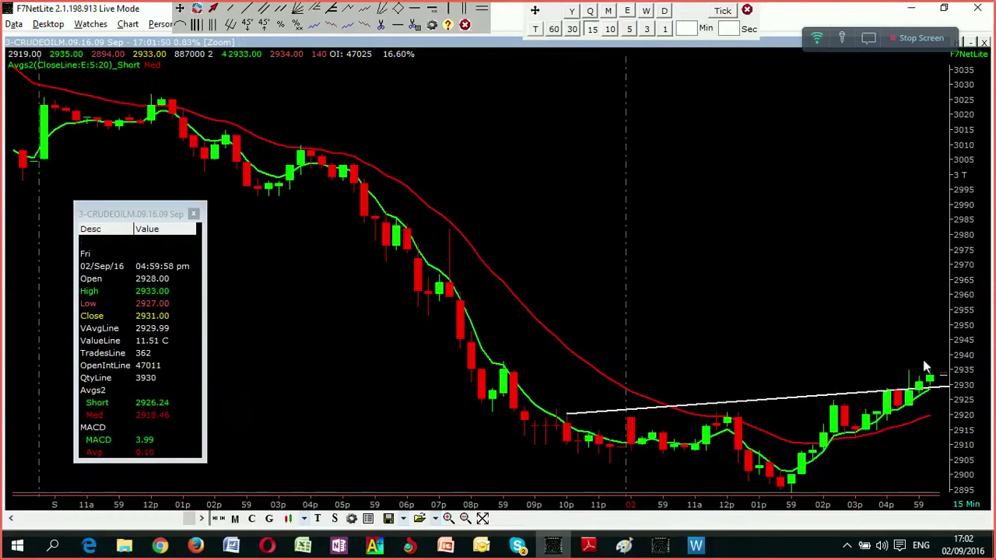
- Inspect the 2 September low near 2 pm and the trend line's level above it
left_click(786, 483)
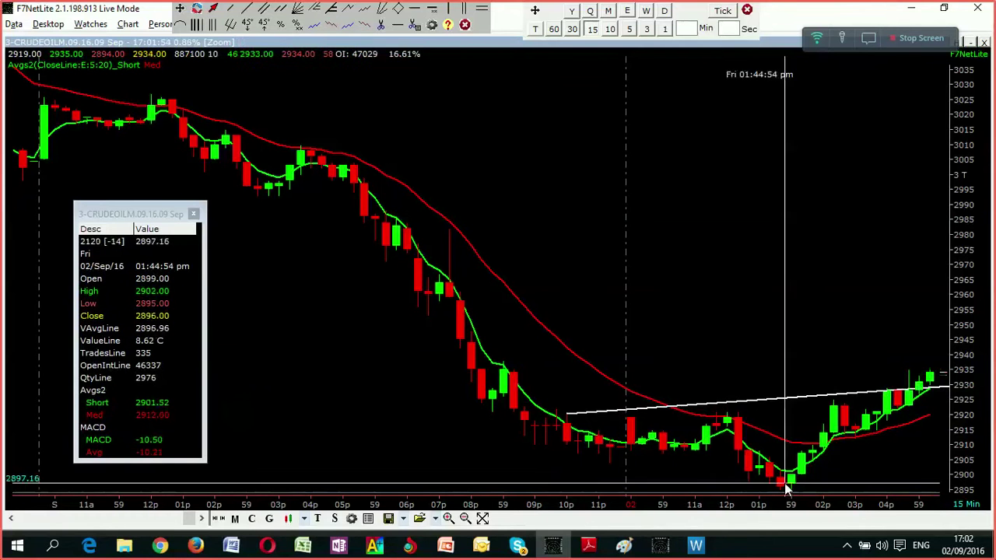
left_click(790, 398)
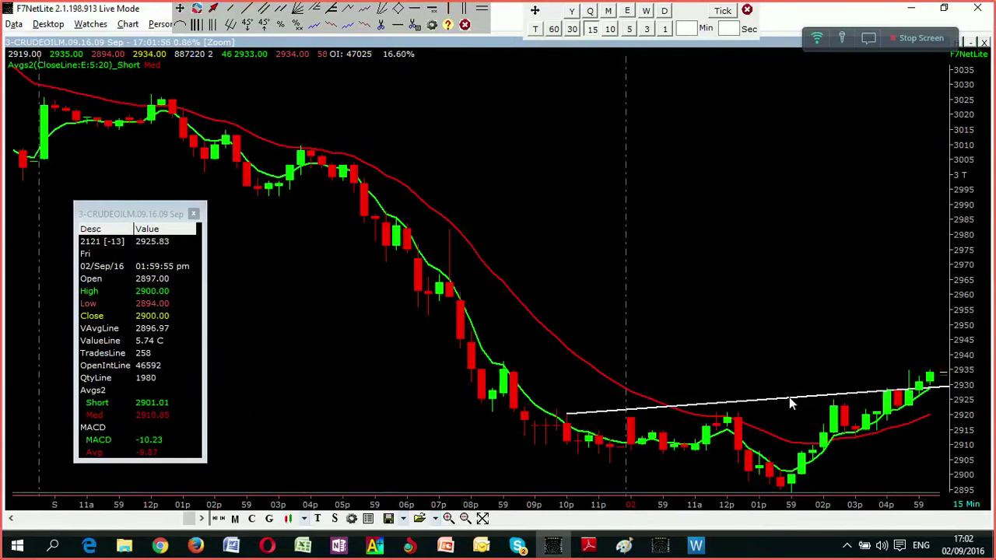
left_click(836, 396)
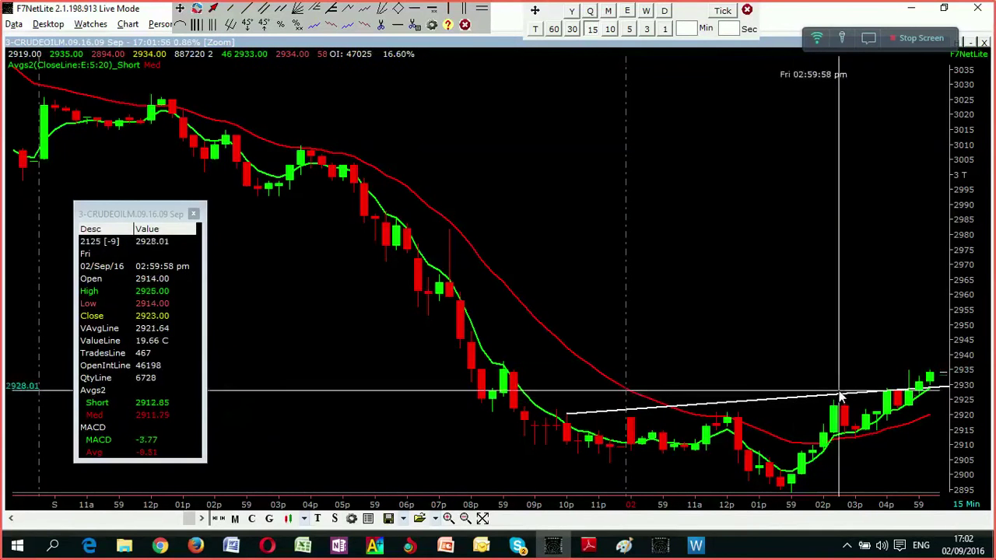
- Examine the area above the trend line and the wider 15-minute price decline from 31 August to the 2 September low
left_click_drag(888, 296, 930, 274)
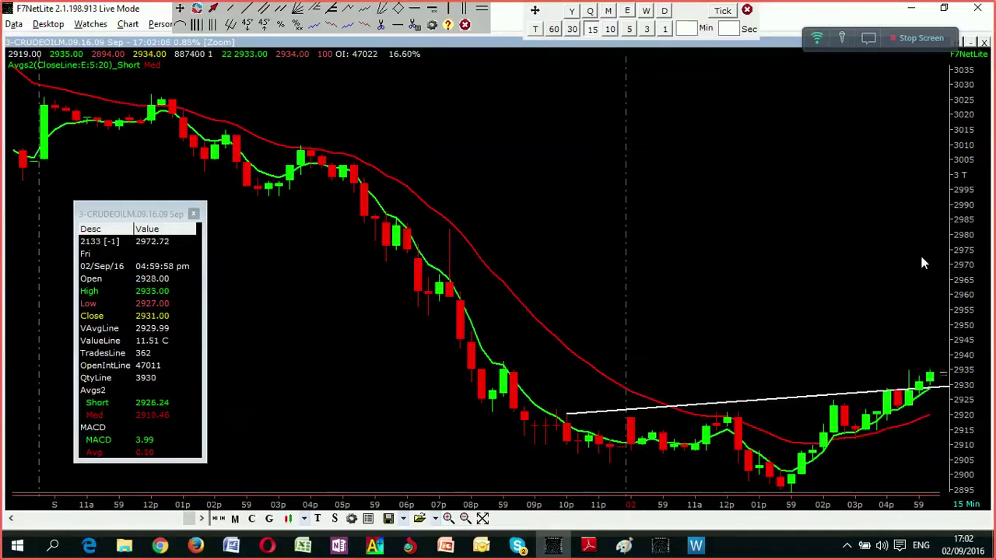
scroll(924, 258, "down", 2)
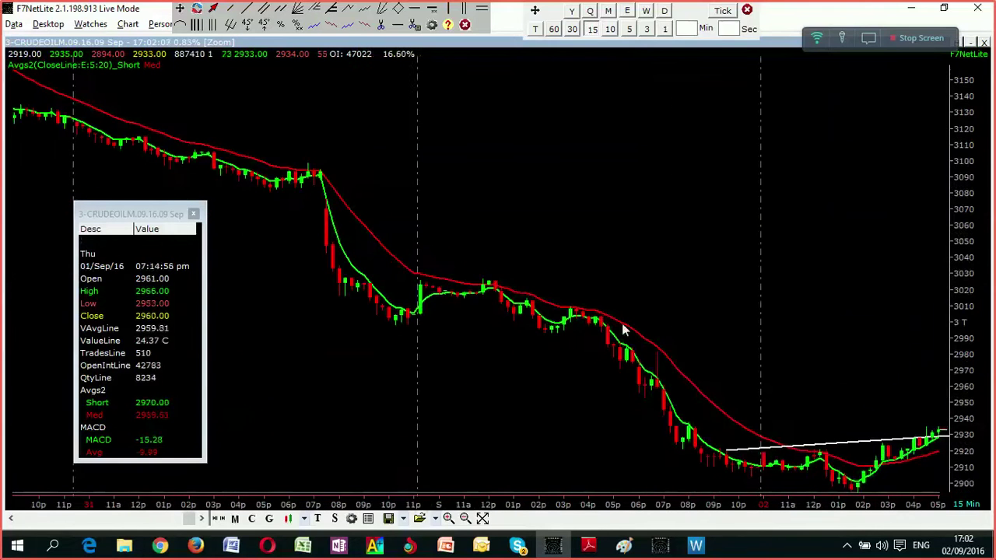
left_click_drag(552, 337, 851, 344)
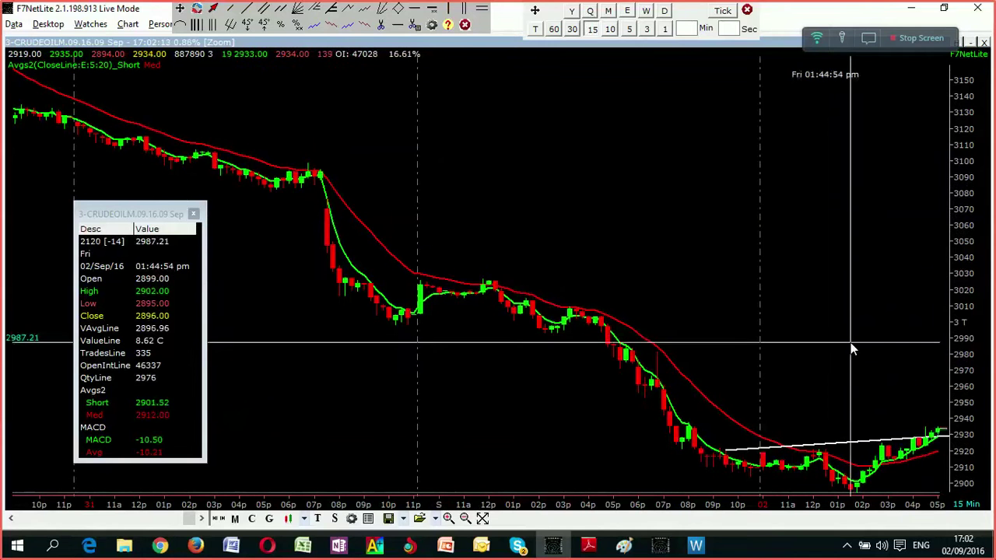
- Switch to the WizIQ presentation, go to slide 23 and add the text 2940 above the resistance line
left_click(697, 547)
left_click(737, 64)
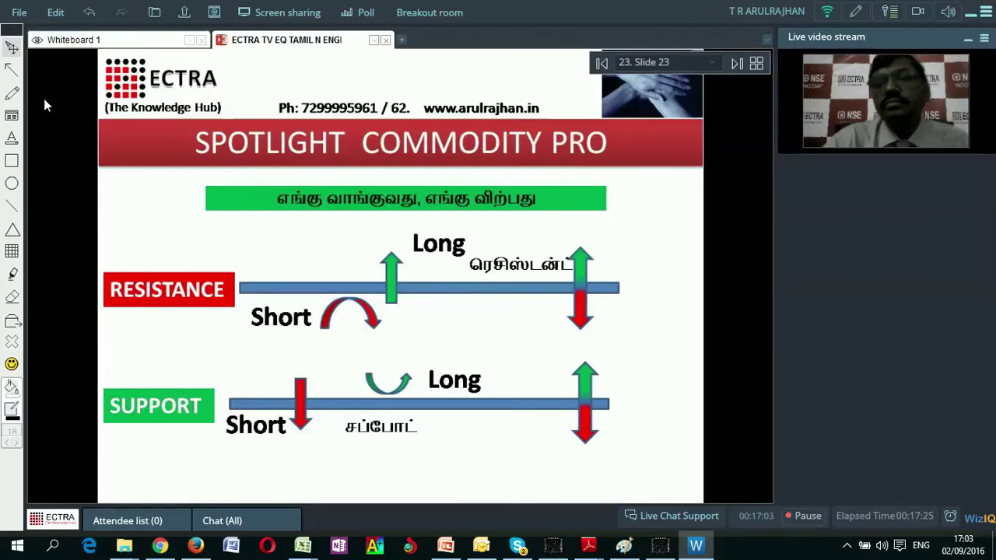
left_click(17, 117)
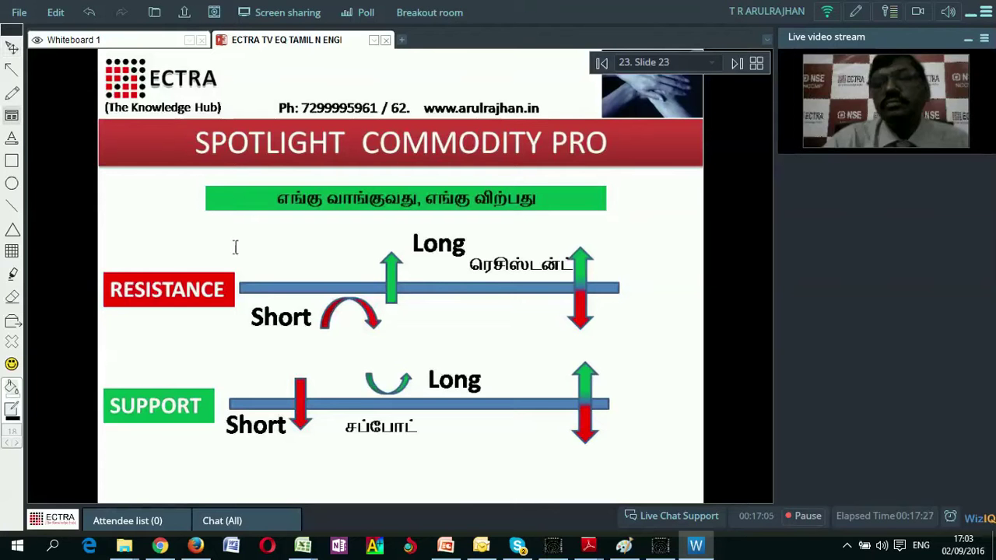
left_click(292, 270)
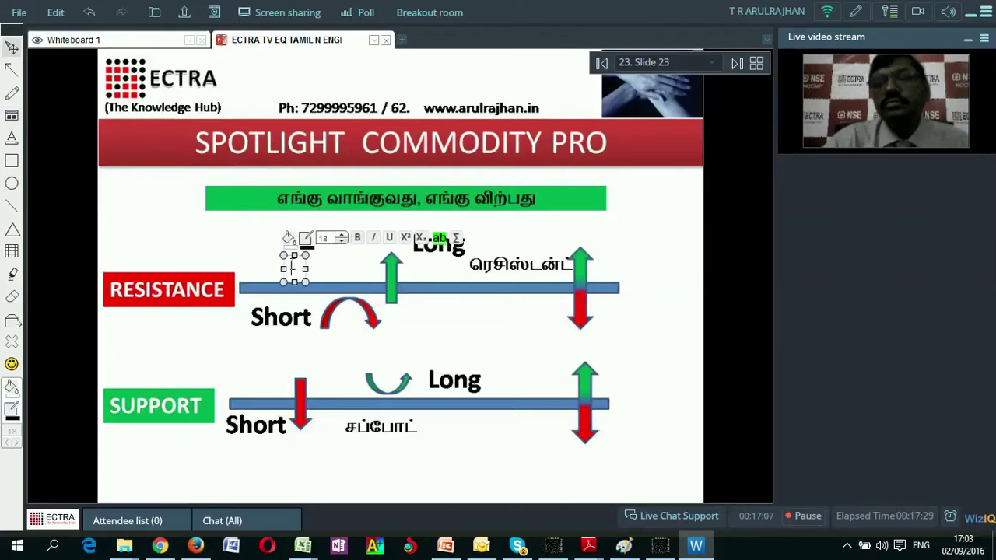
type("2940")
left_click(244, 258)
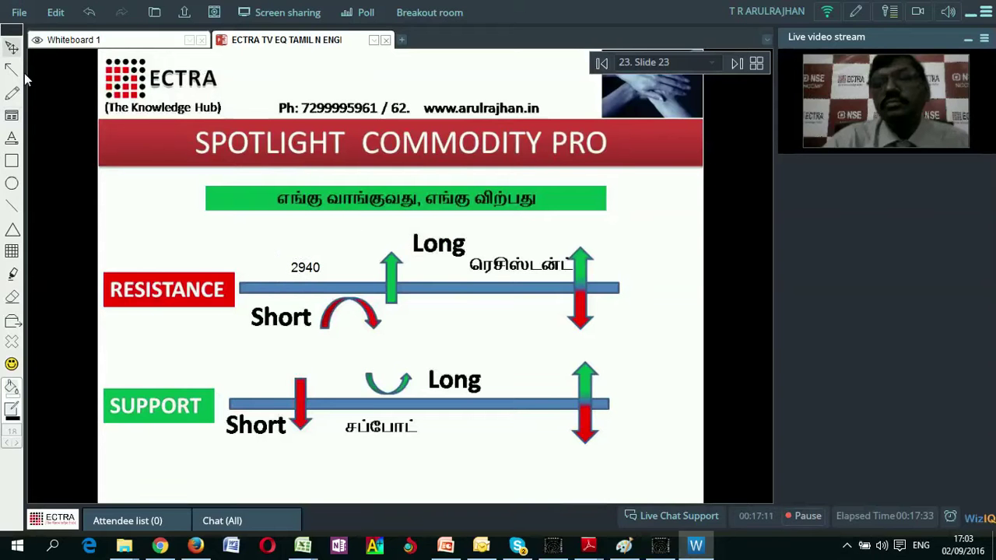
- Add the text 2890 above the start of the support line on slide 23
left_click(11, 118)
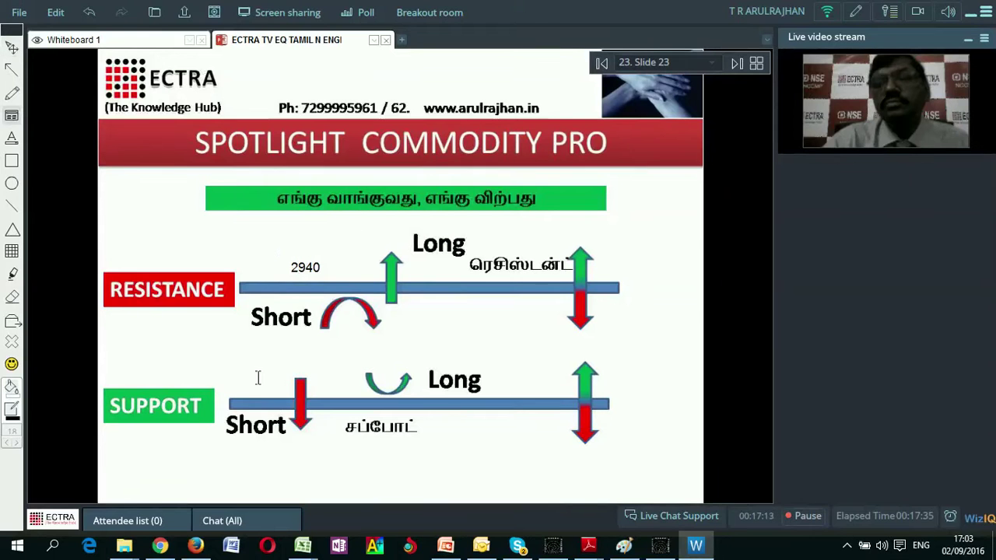
left_click(244, 378)
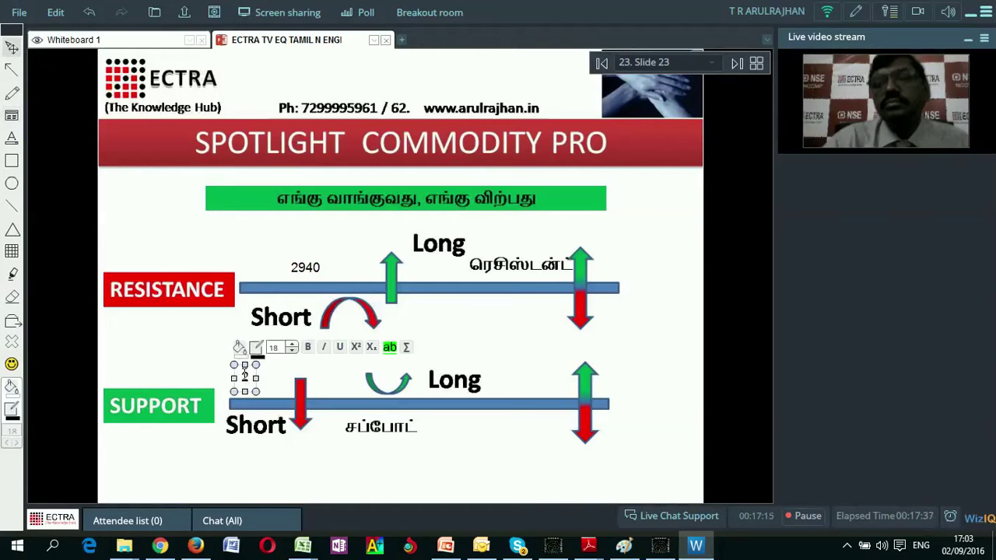
type("2890")
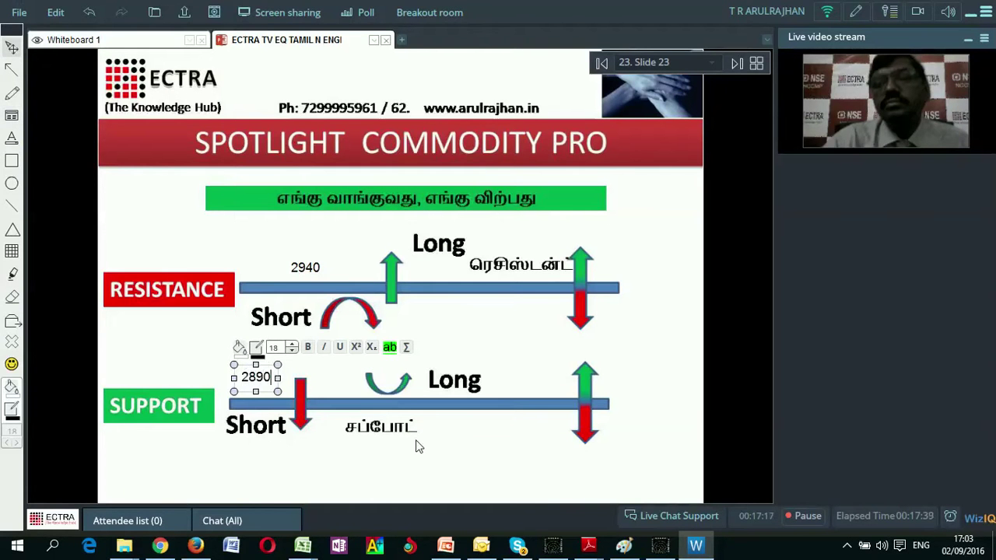
left_click(416, 446)
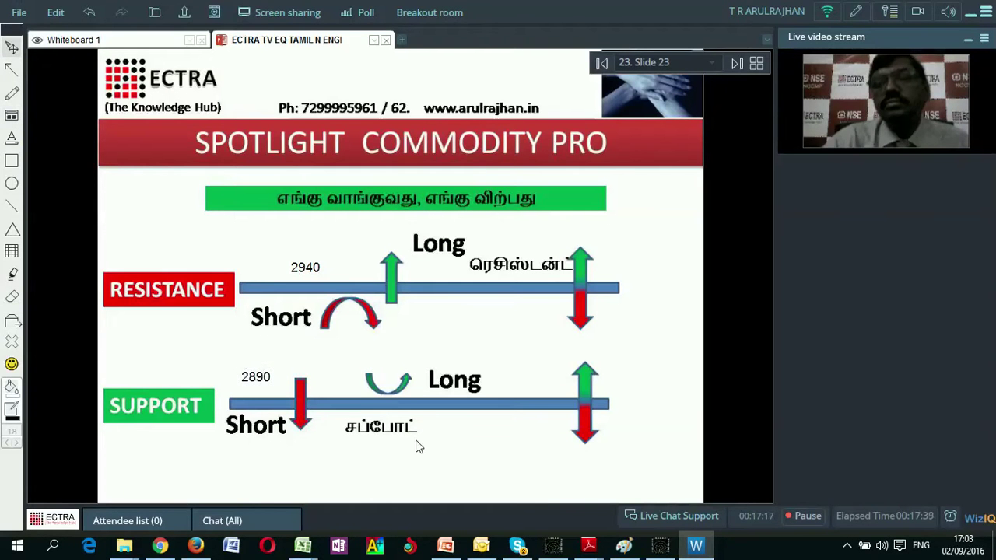
- Advance the presentation past the subscribe slide to the Services slide, slide 25
left_click(737, 65)
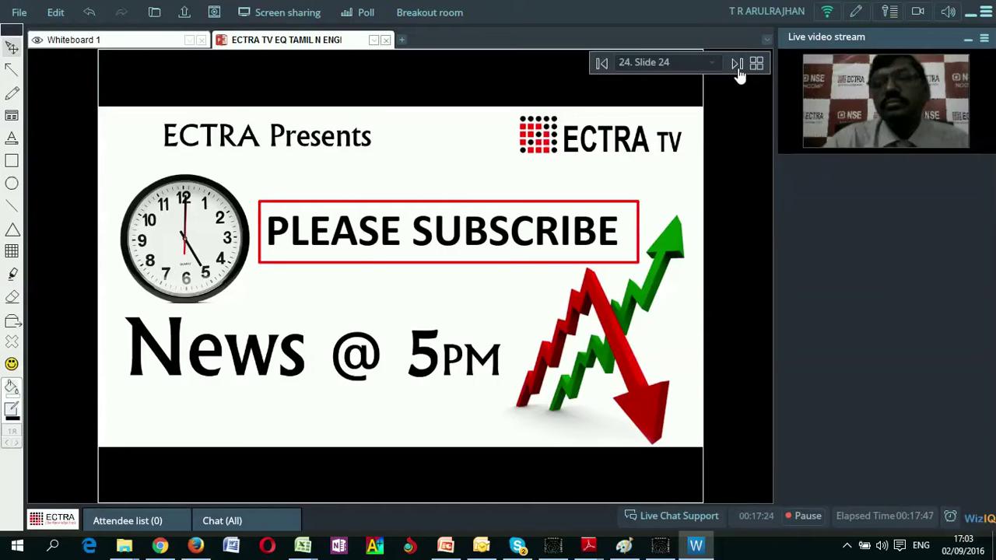
left_click(737, 63)
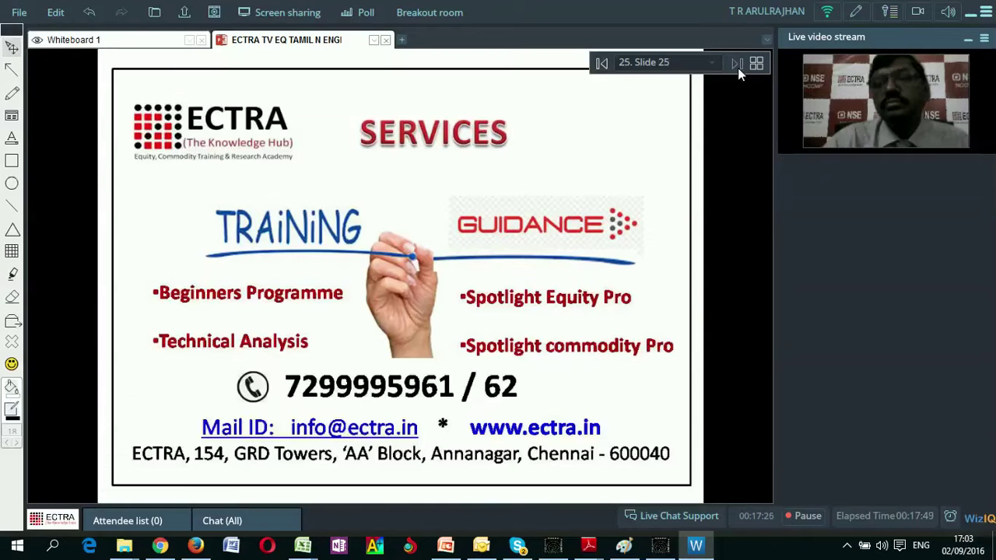